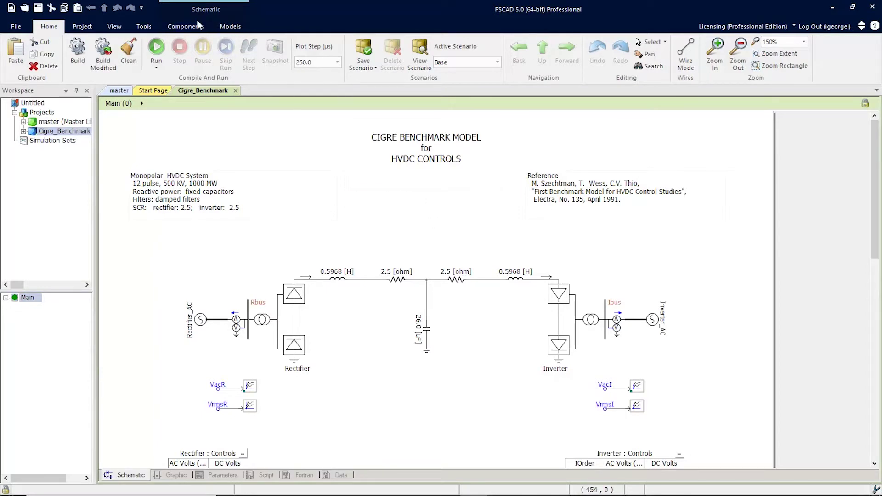
Step: Show the Layers pane for the Cigre_Benchmark project via View > Panes
{"action": "left_click", "coordinate": [120, 28]}
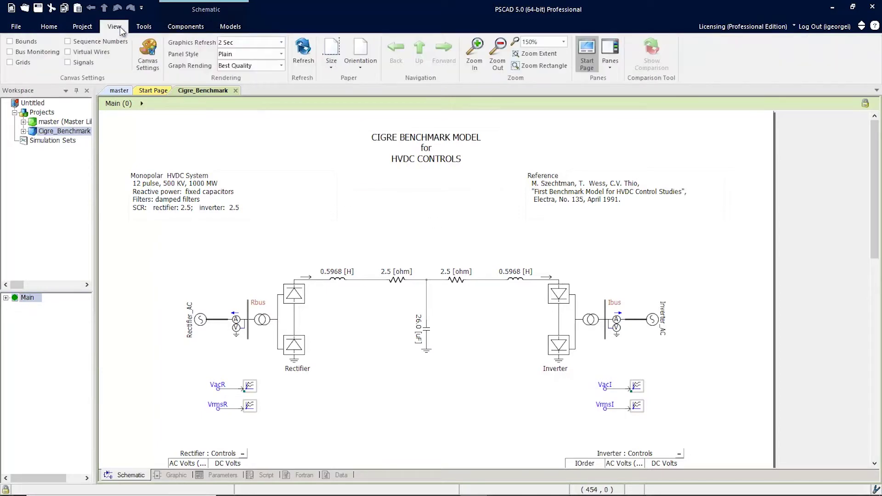
{"action": "left_click", "coordinate": [606, 68]}
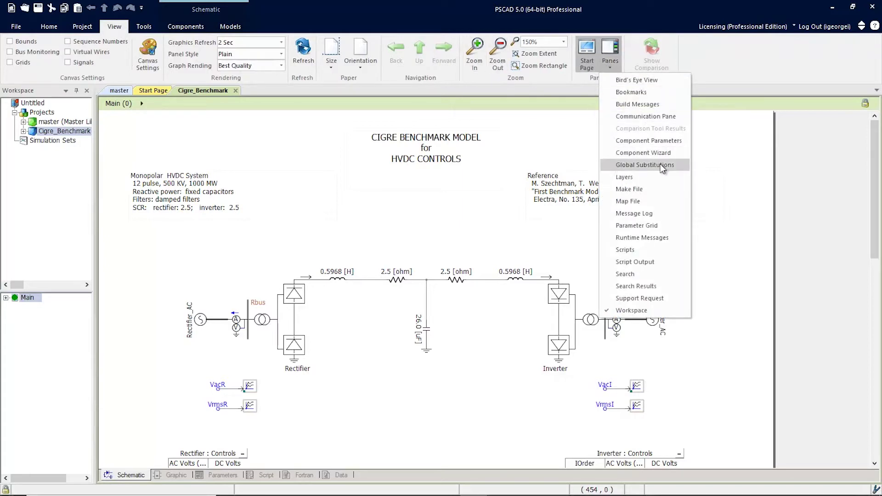
{"action": "left_click", "coordinate": [661, 182]}
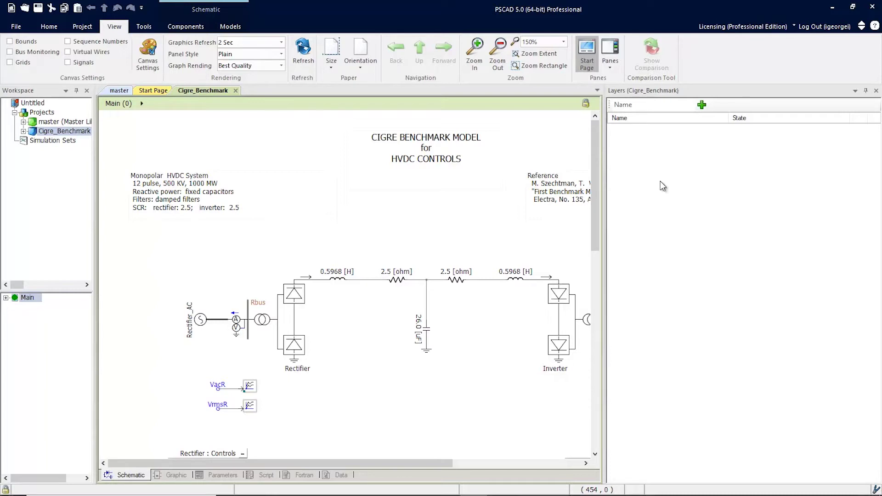
Step: Add two layers named 'Test' and 'Test2' in the Layers pane
{"action": "left_click", "coordinate": [643, 104]}
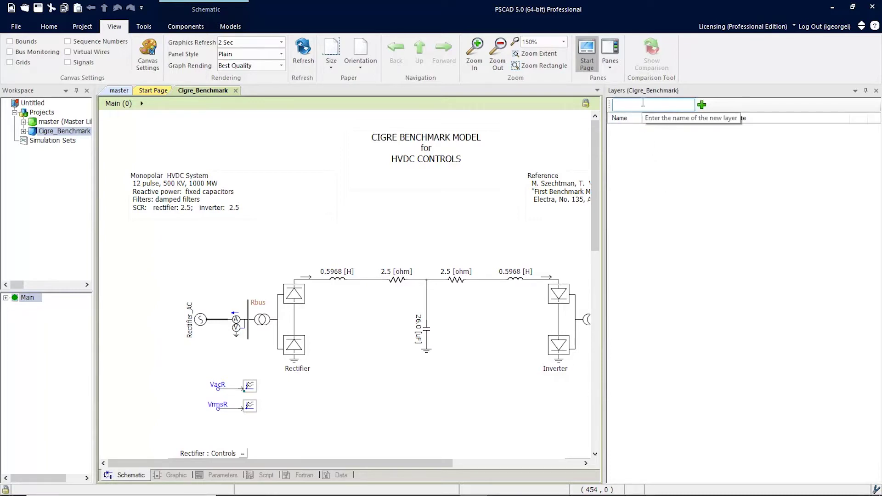
{"action": "type", "text": "Test"}
{"action": "left_click", "coordinate": [702, 105]}
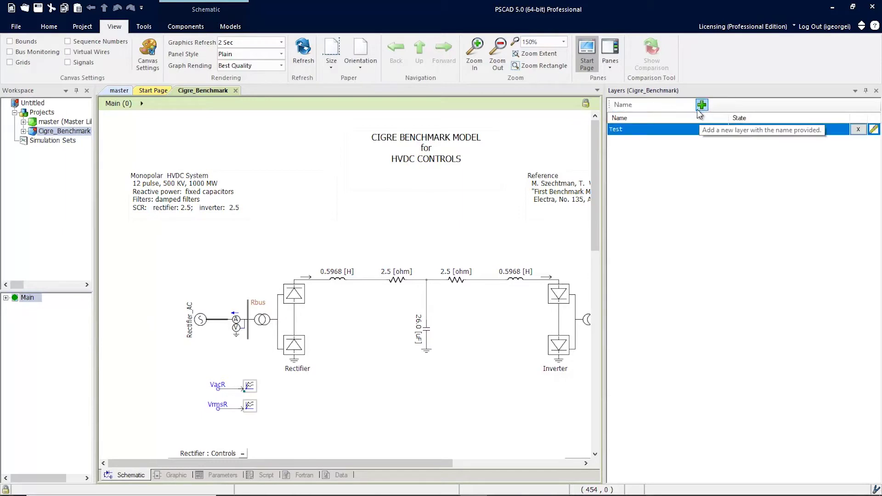
{"action": "left_click", "coordinate": [662, 106]}
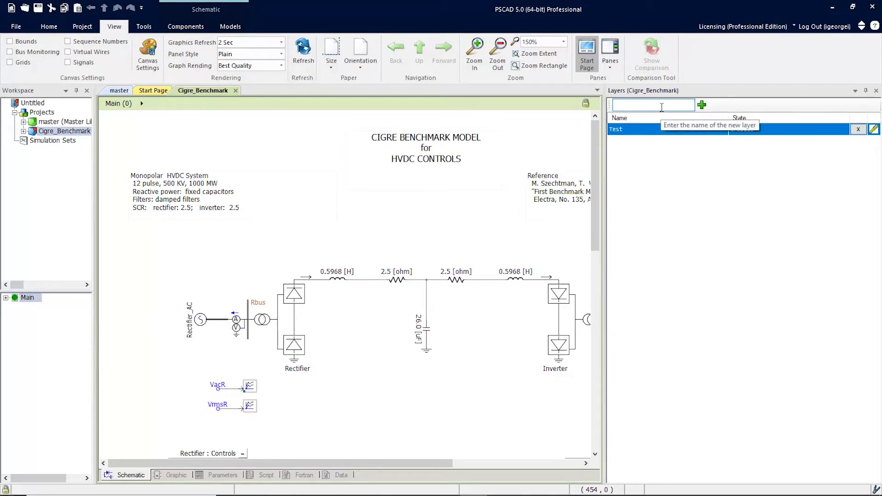
{"action": "type", "text": "Test2"}
{"action": "left_click", "coordinate": [702, 105]}
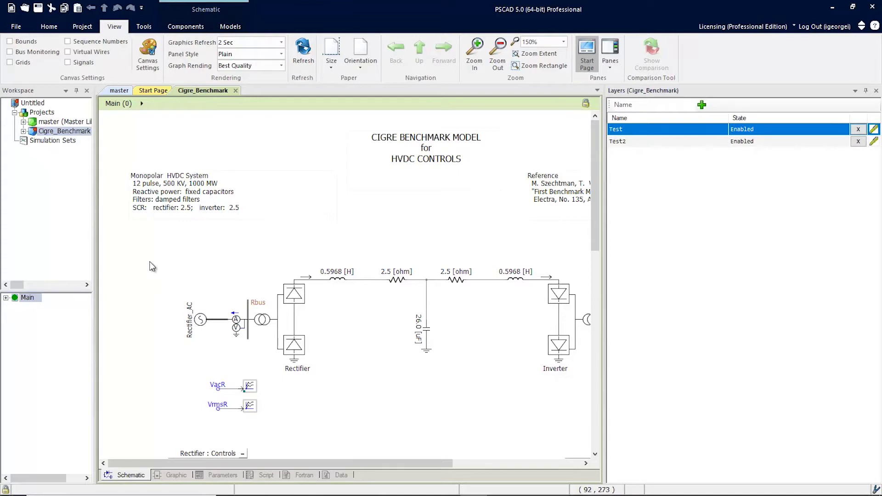
Step: Assign the box-selected rectifier-side components to layer Test
{"action": "left_click_drag", "start_coordinate": [146, 255], "coordinate": [346, 376]}
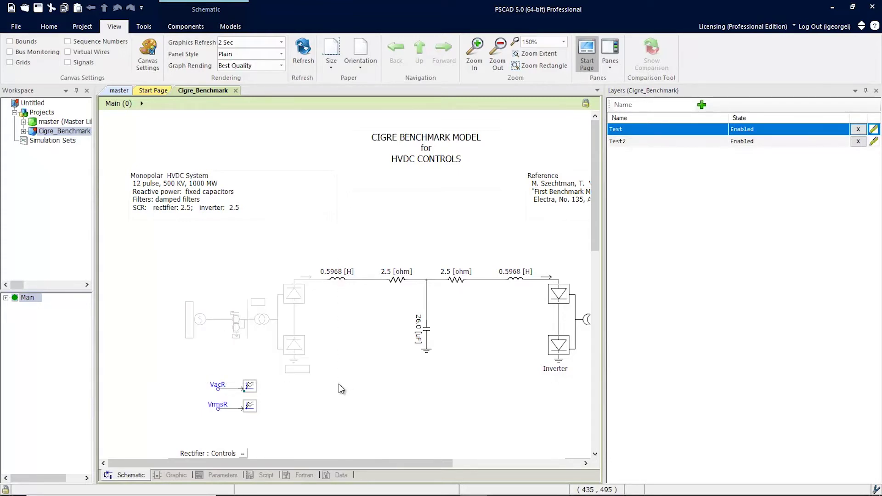
{"action": "right_click", "coordinate": [286, 298]}
{"action": "mouse_move", "coordinate": [357, 412]}
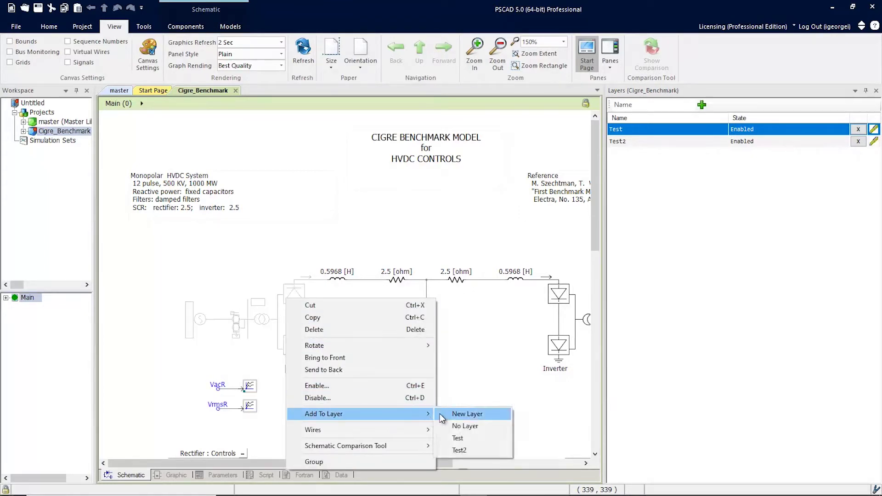
{"action": "left_click", "coordinate": [479, 436]}
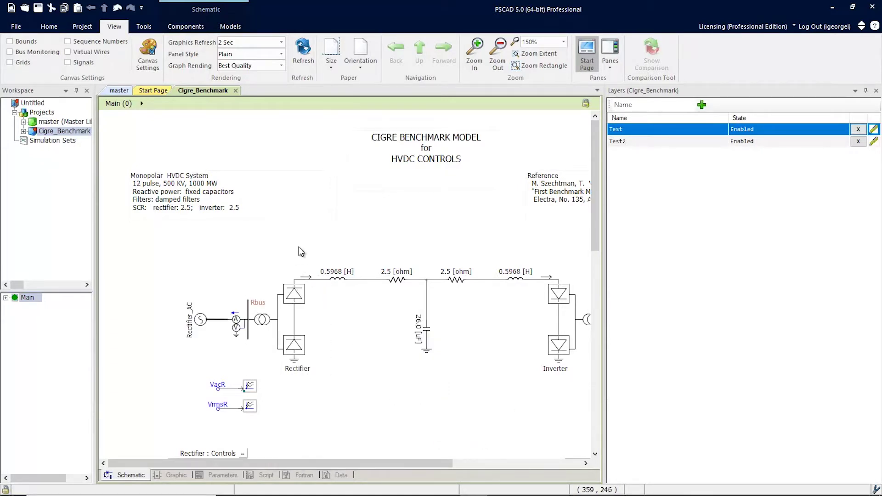
Step: Assign the box-selected DC line components between the converters to layer Test2
{"action": "left_click_drag", "start_coordinate": [313, 246], "coordinate": [533, 370]}
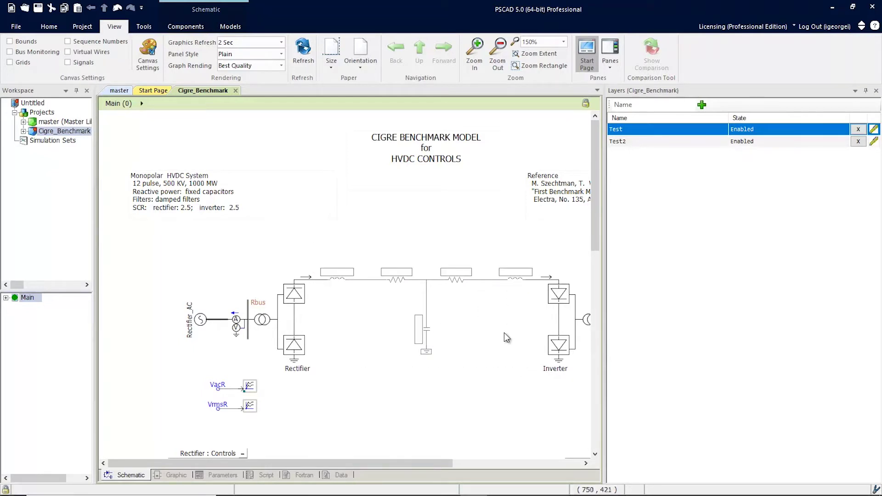
{"action": "right_click", "coordinate": [456, 274]}
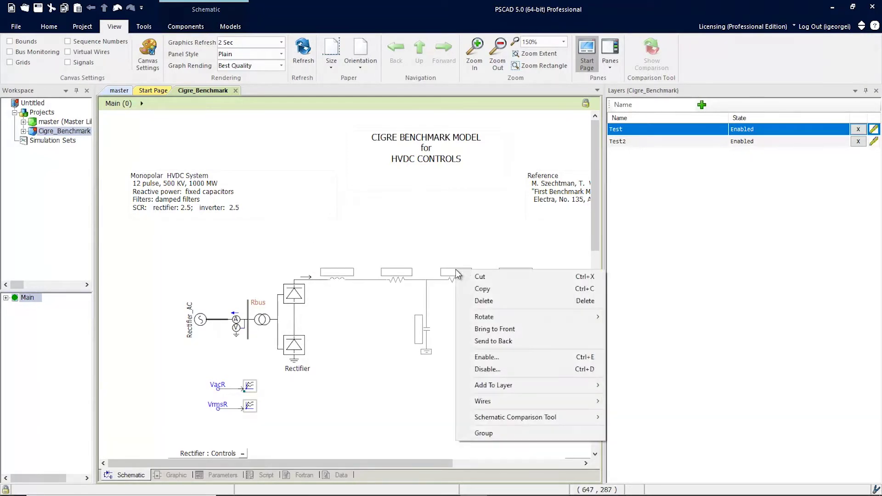
{"action": "mouse_move", "coordinate": [511, 384]}
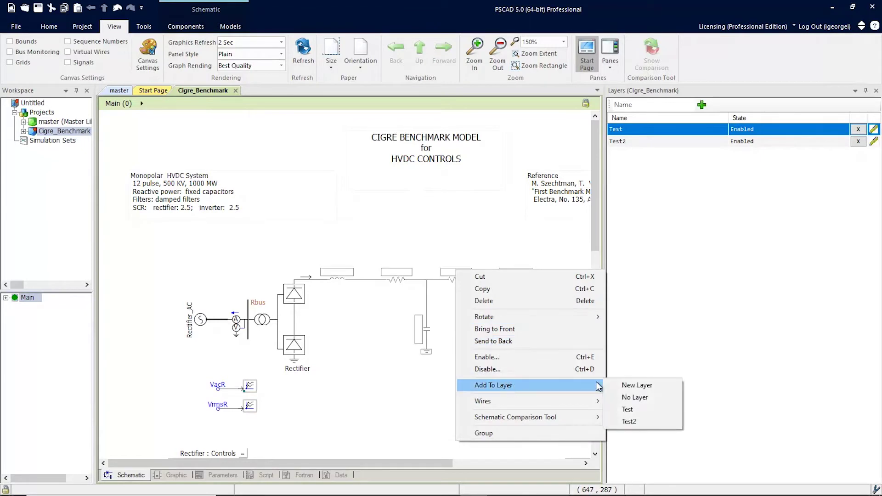
{"action": "left_click", "coordinate": [629, 420]}
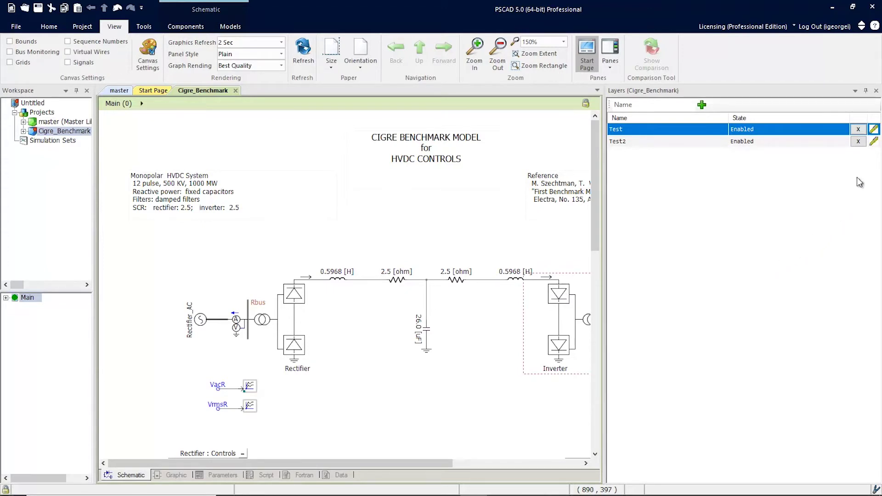
{"action": "left_click", "coordinate": [873, 142]}
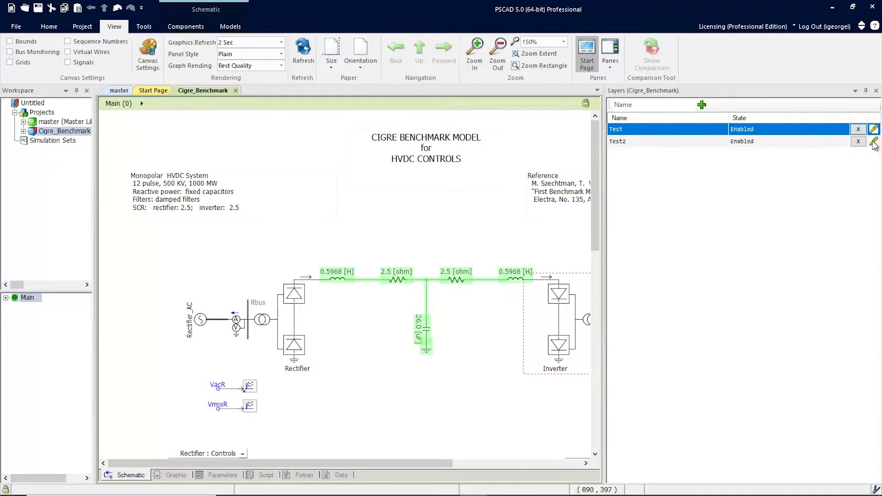
{"action": "left_click", "coordinate": [874, 129]}
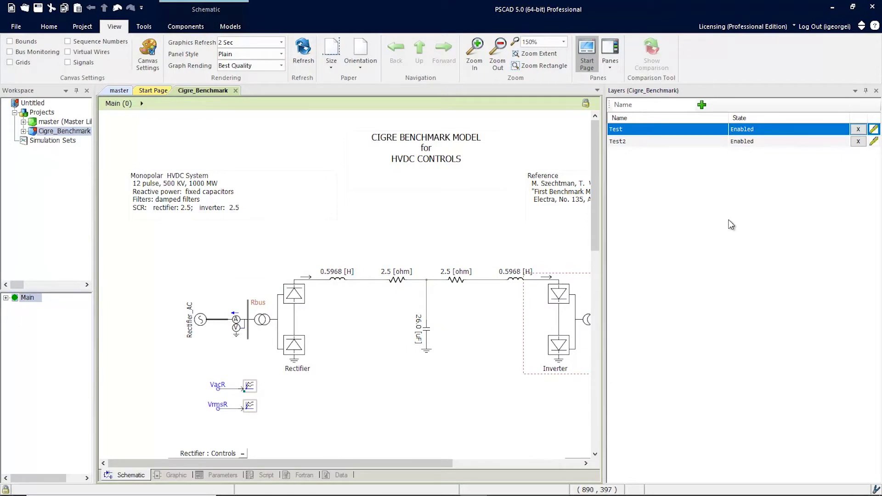
{"action": "left_click", "coordinate": [806, 142]}
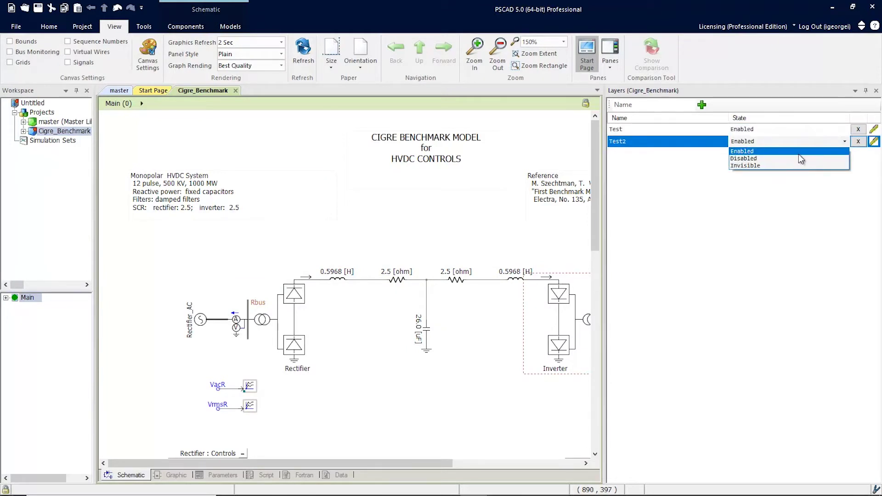
Step: Switch layer Test2 to Disabled, then Invisible, and finally back to Enabled
{"action": "left_click", "coordinate": [798, 158]}
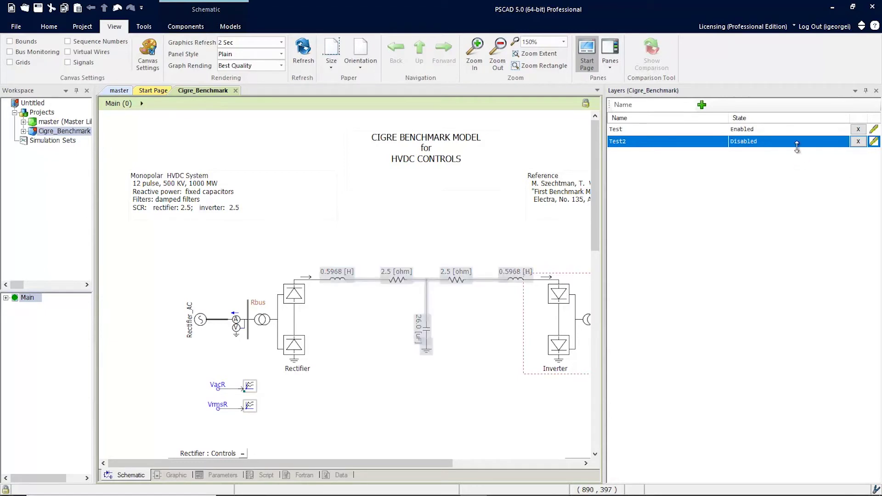
{"action": "left_click", "coordinate": [797, 141]}
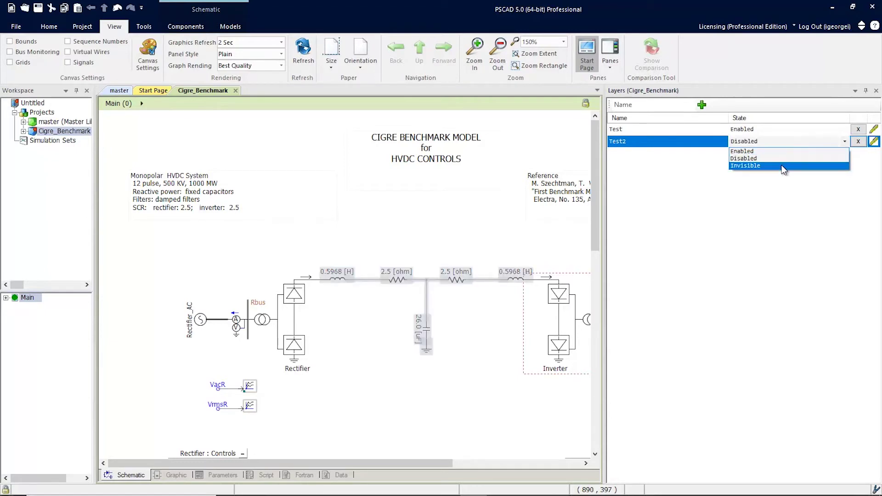
{"action": "left_click", "coordinate": [783, 166]}
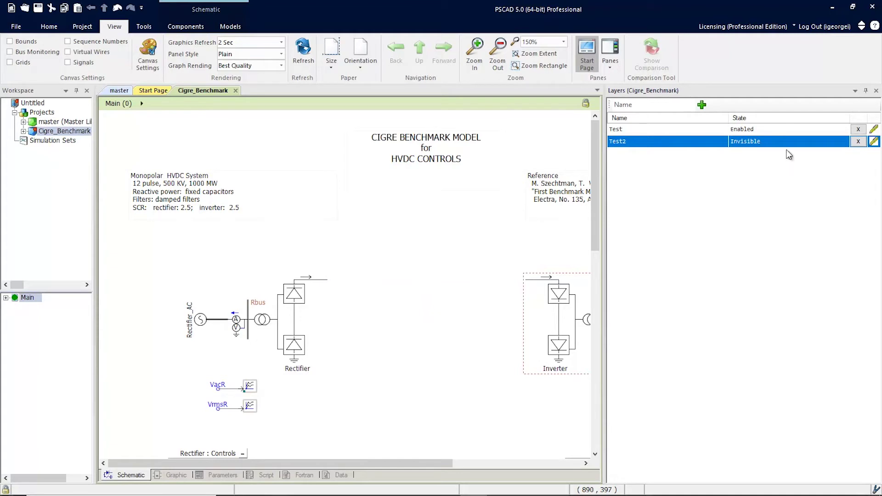
{"action": "left_click", "coordinate": [788, 143]}
{"action": "left_click", "coordinate": [781, 150]}
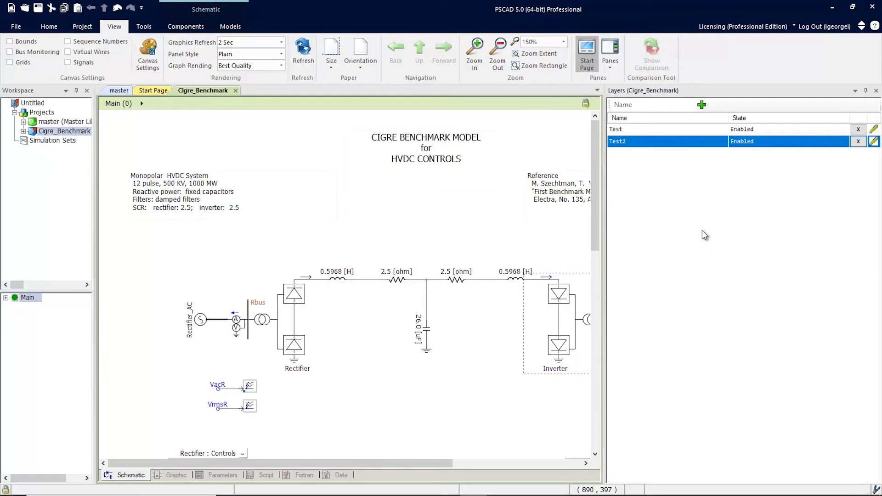
Step: Open Custom Configurations from the Test2 layer's context menu
{"action": "right_click", "coordinate": [685, 148]}
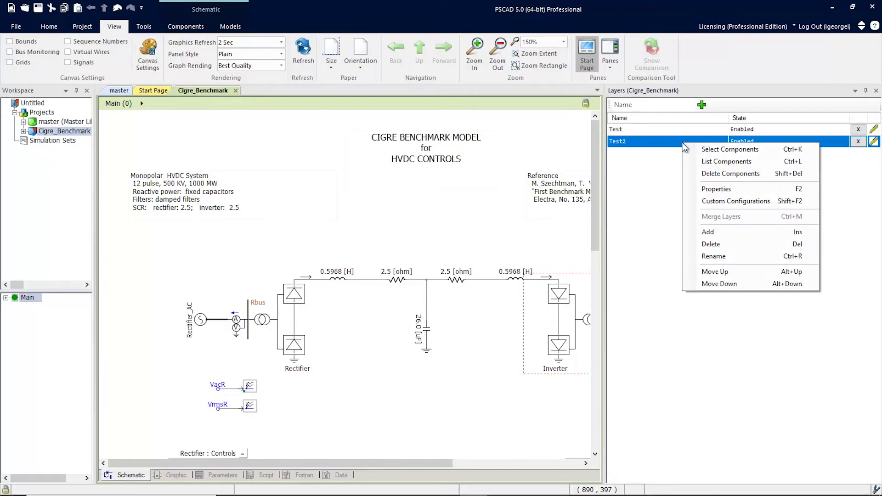
{"action": "left_click", "coordinate": [756, 202]}
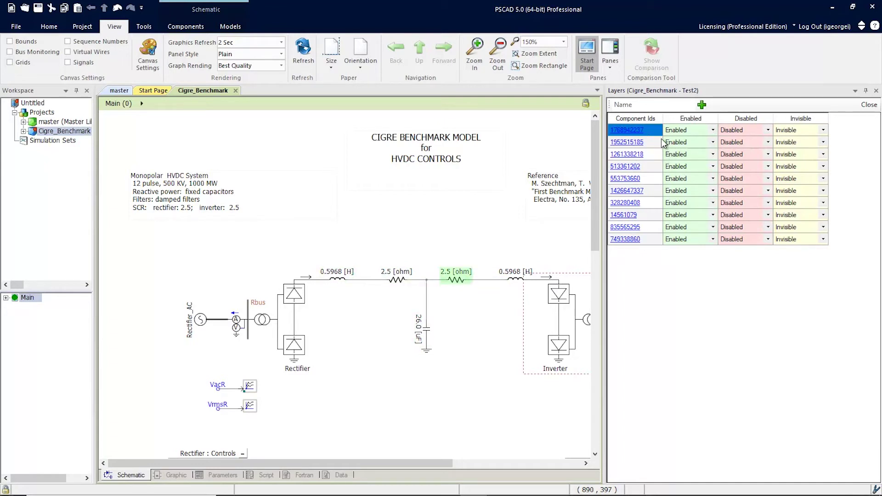
Step: Add a configuration column named 'custom' to the Test2 settings table
{"action": "left_click", "coordinate": [653, 105]}
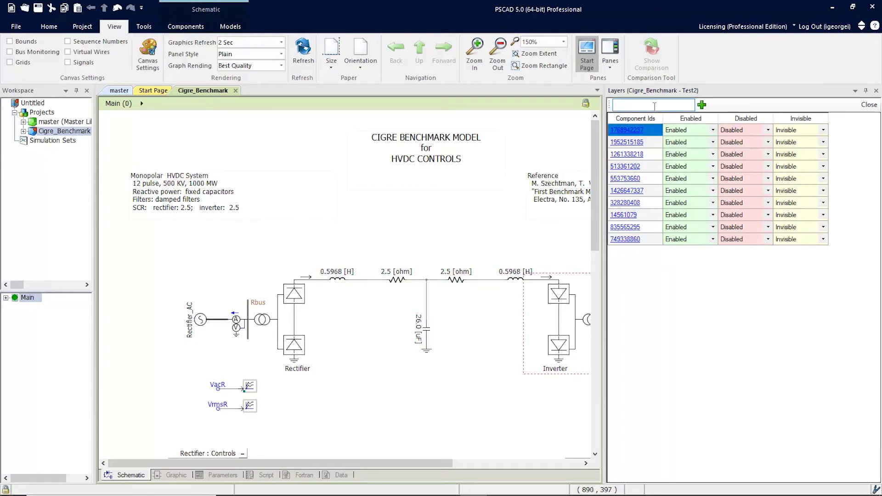
{"action": "type", "text": "custom"}
{"action": "left_click", "coordinate": [702, 104]}
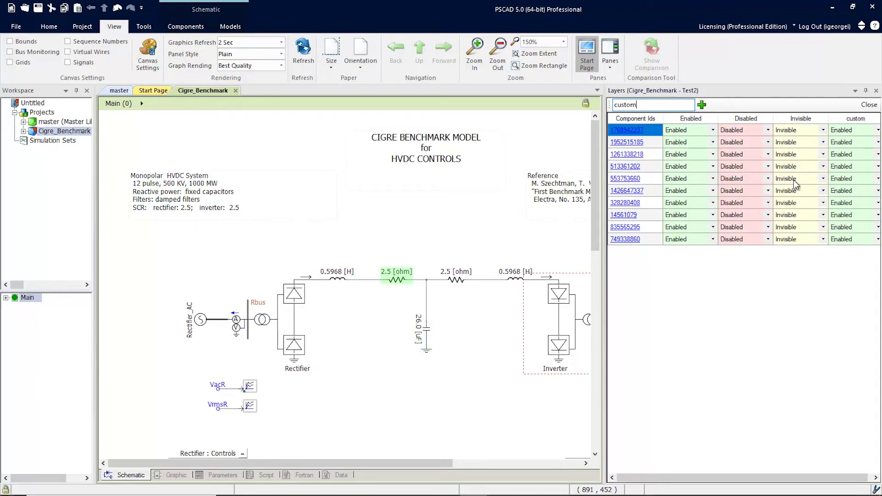
{"action": "left_click", "coordinate": [876, 192]}
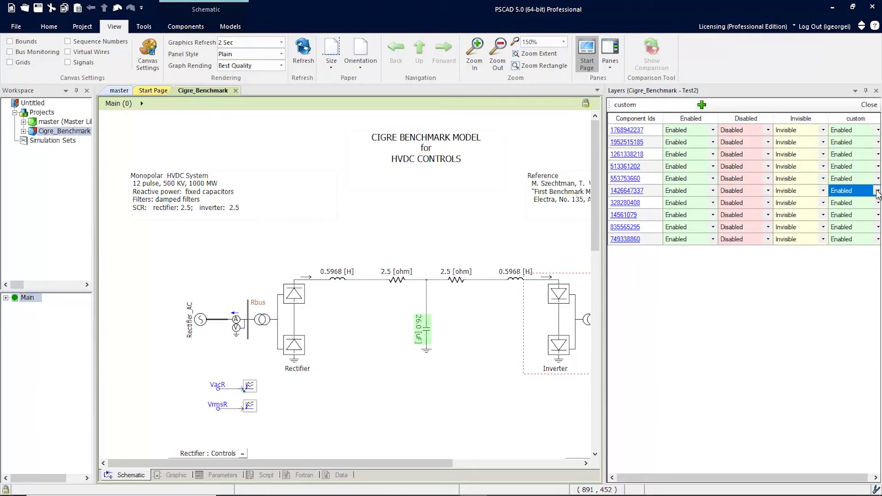
{"action": "left_click", "coordinate": [876, 192]}
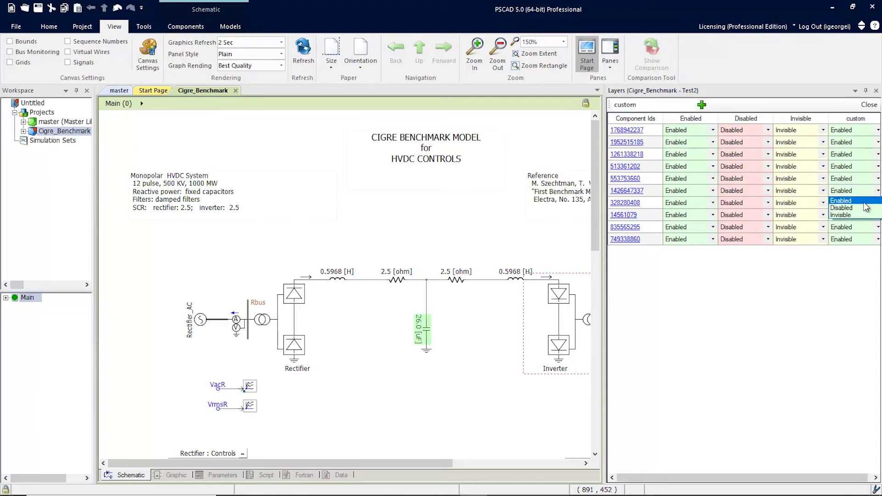
{"action": "left_click", "coordinate": [862, 207]}
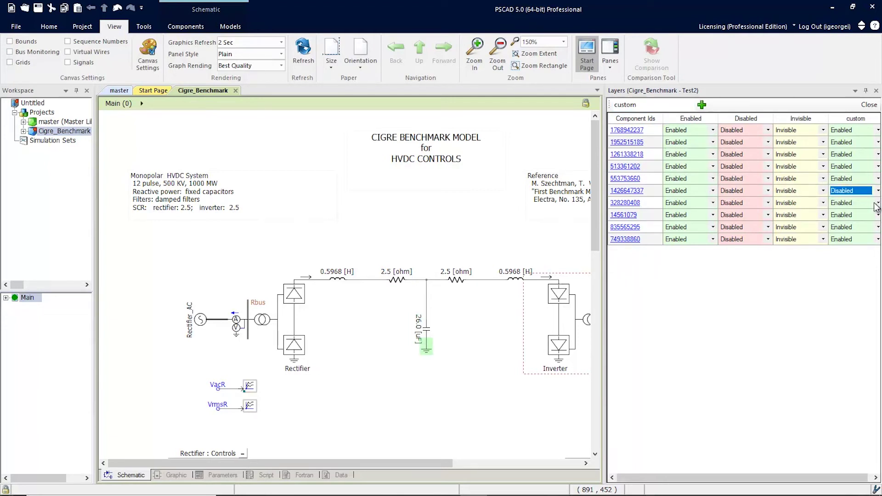
{"action": "left_click", "coordinate": [853, 206]}
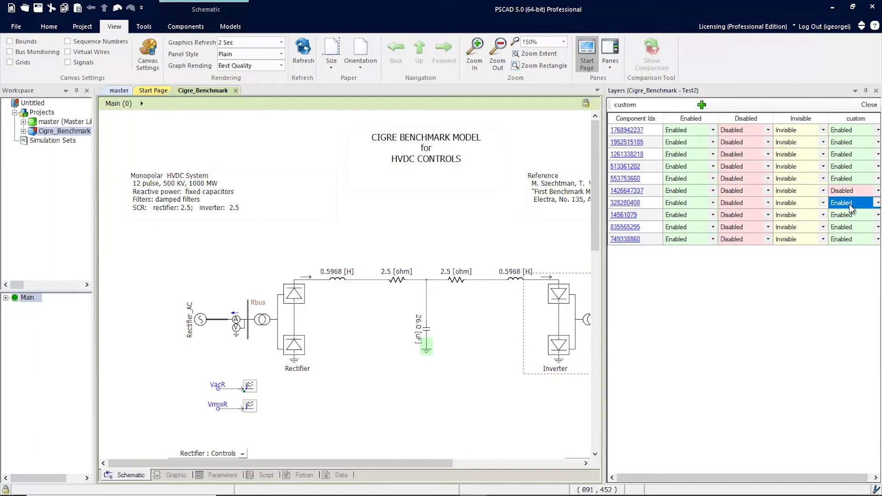
{"action": "left_click", "coordinate": [850, 203]}
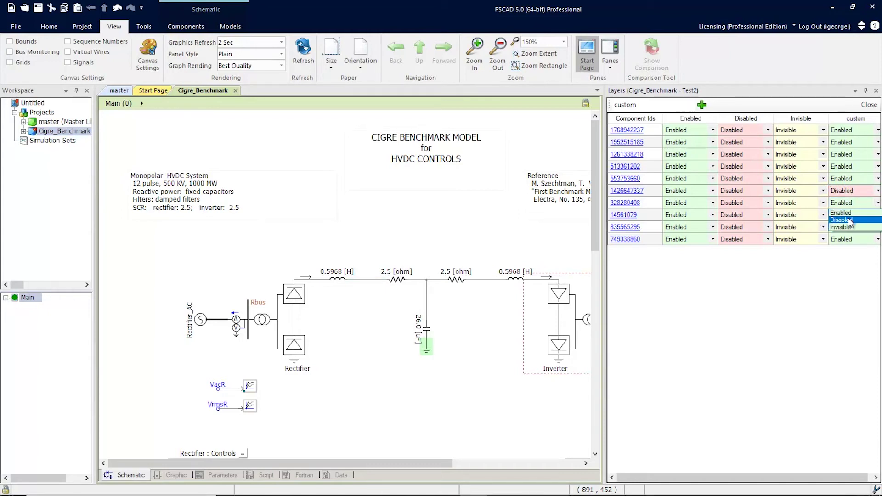
{"action": "left_click", "coordinate": [848, 218]}
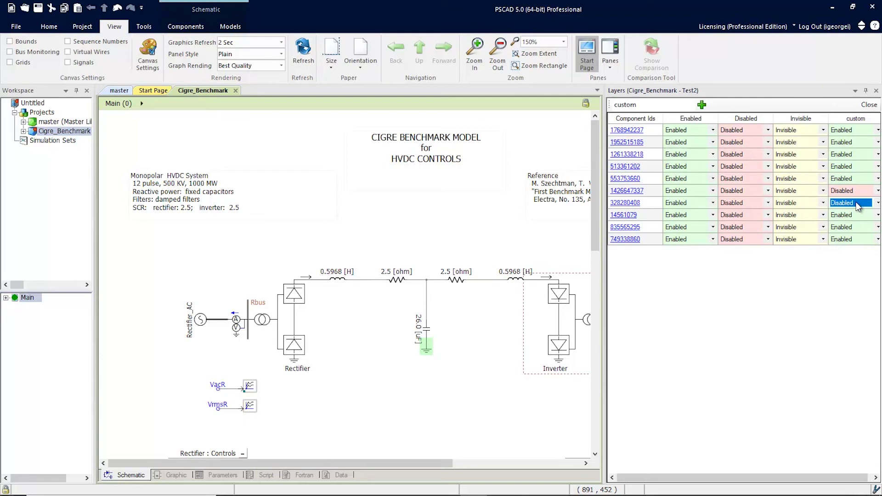
Step: Close the table, then switch Test2 through Disabled and Invisible, settling on custom
{"action": "left_click", "coordinate": [869, 105]}
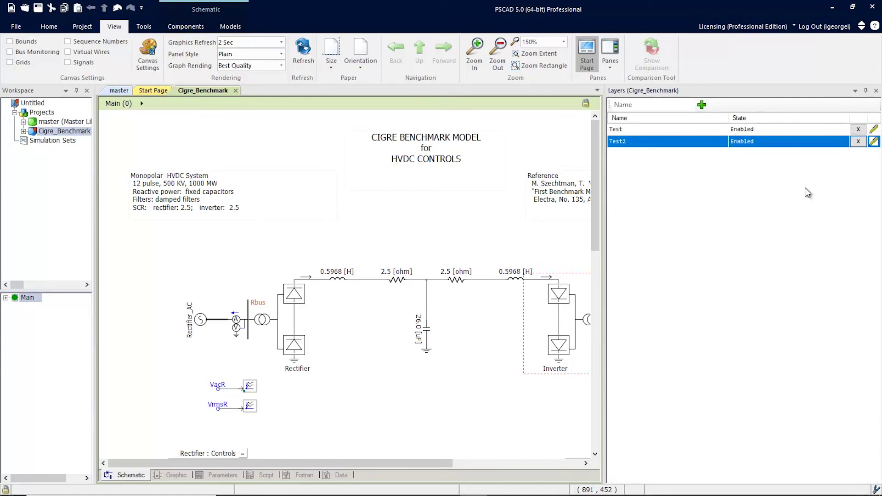
{"action": "left_click", "coordinate": [818, 148]}
{"action": "left_click", "coordinate": [819, 149]}
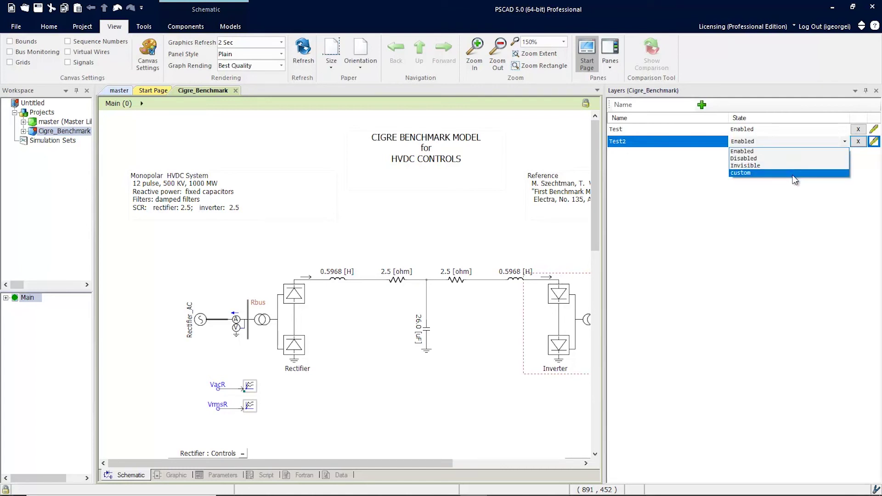
{"action": "left_click", "coordinate": [777, 158]}
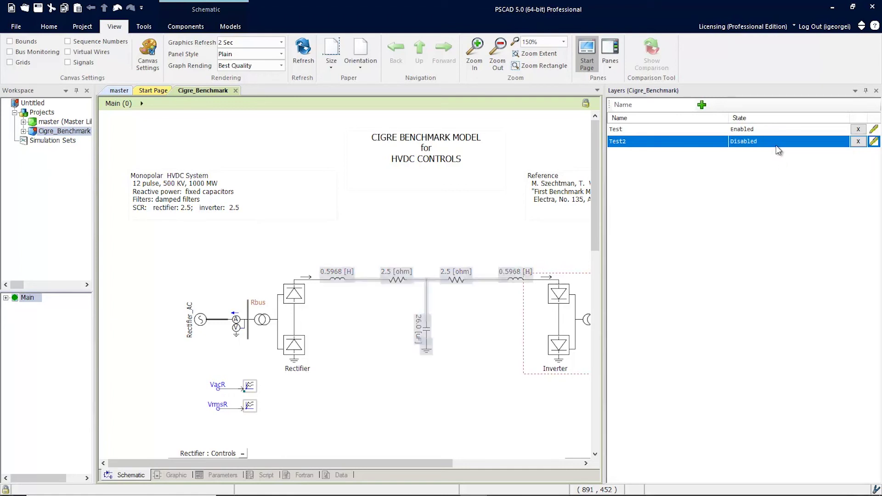
{"action": "left_click", "coordinate": [776, 145]}
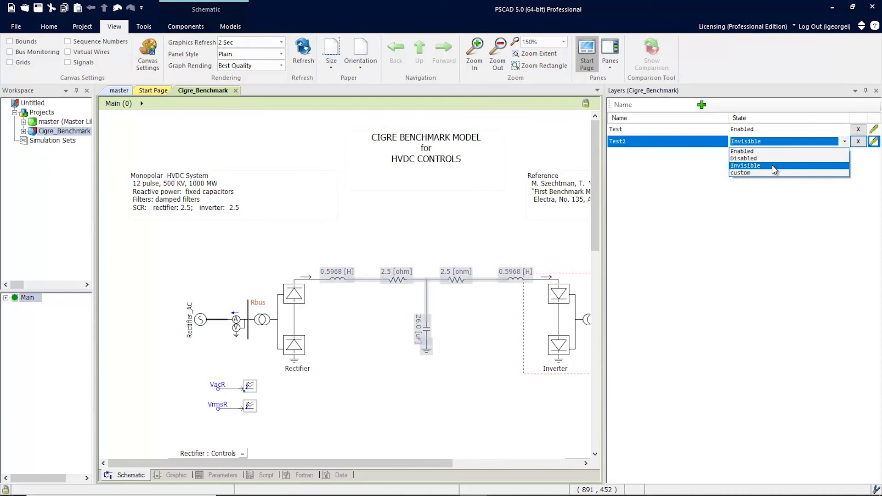
{"action": "left_click", "coordinate": [772, 165]}
{"action": "left_click", "coordinate": [777, 144]}
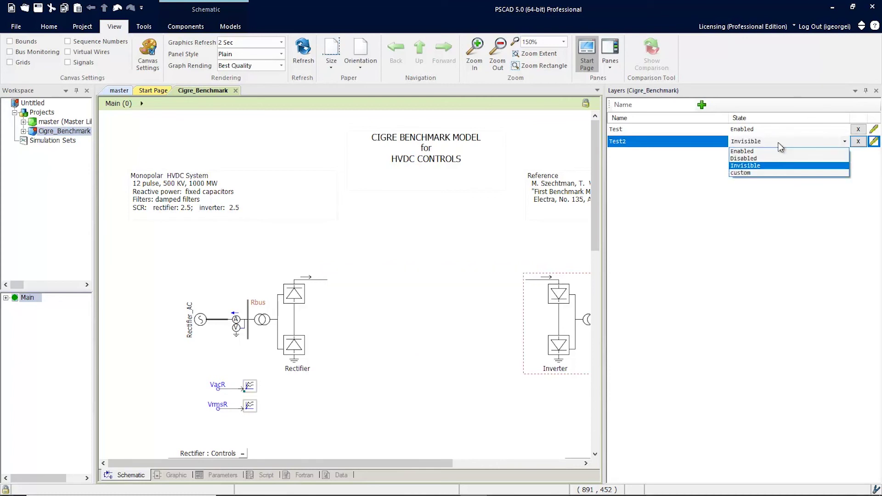
{"action": "left_click", "coordinate": [770, 174]}
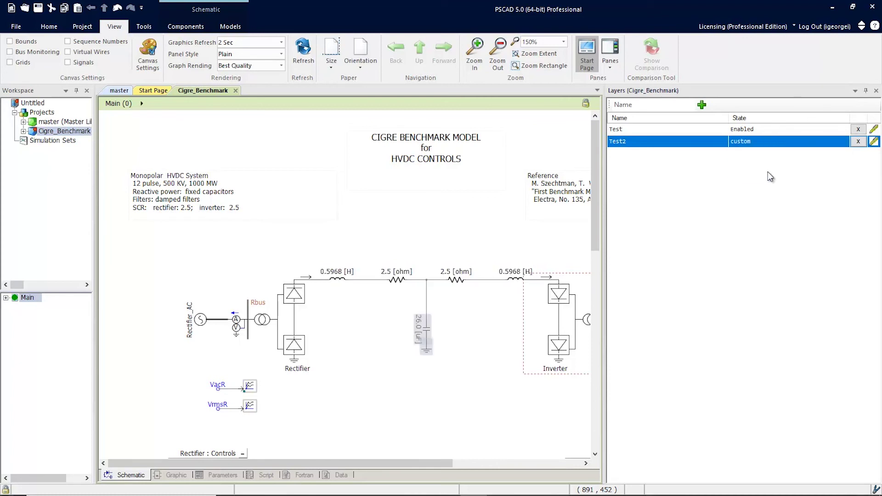